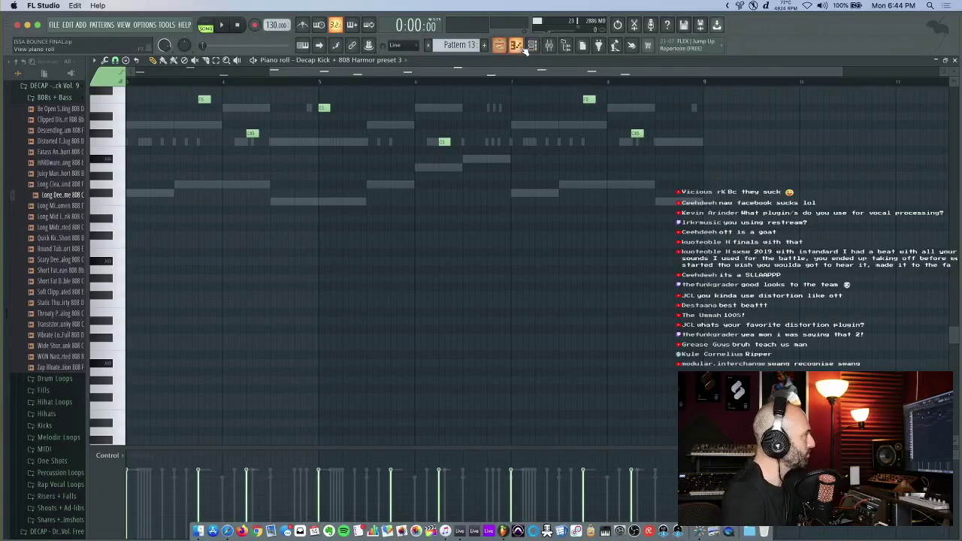
Step: Open the Hand Clapper channel's instrument, get past its license prompt to view its settings, and close it
left_click(499, 45)
left_click(533, 46)
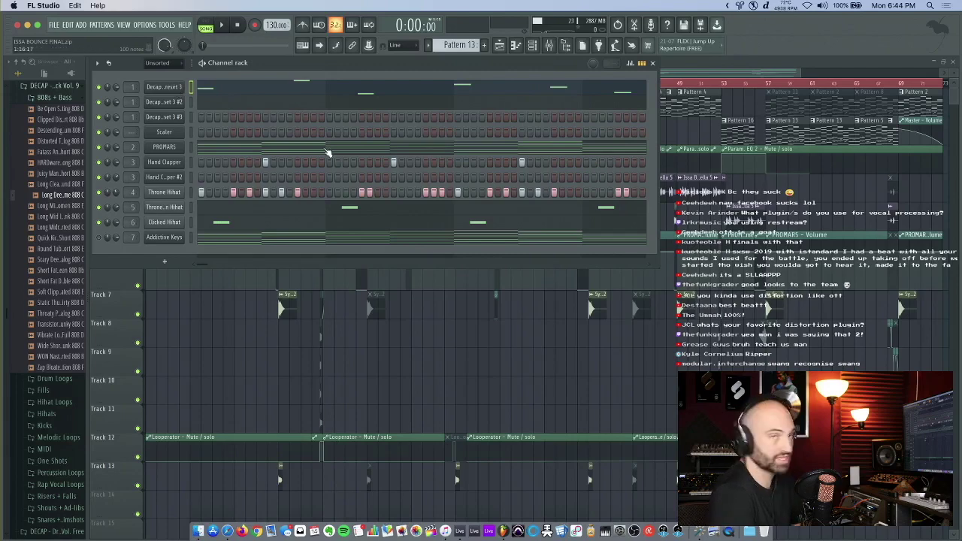
left_click(173, 163)
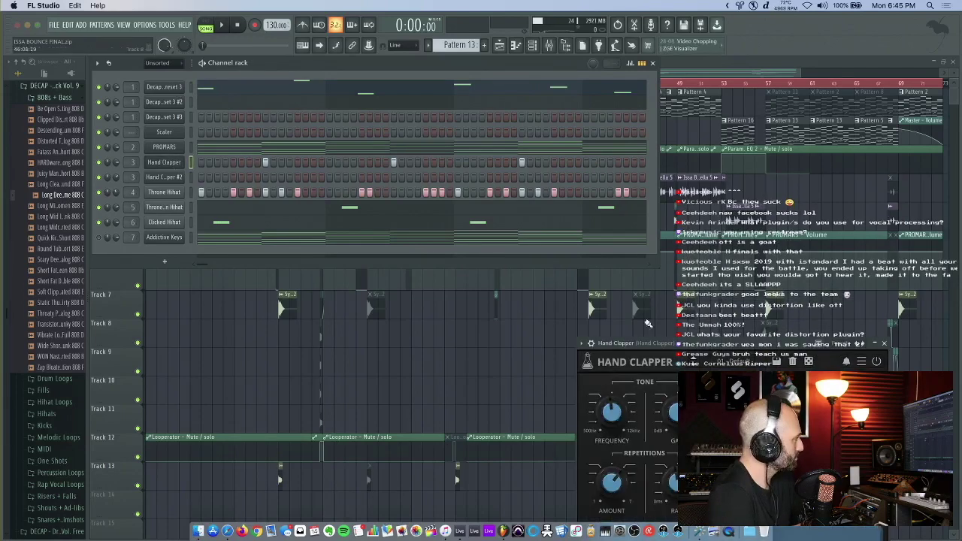
left_click_drag(675, 348, 593, 168)
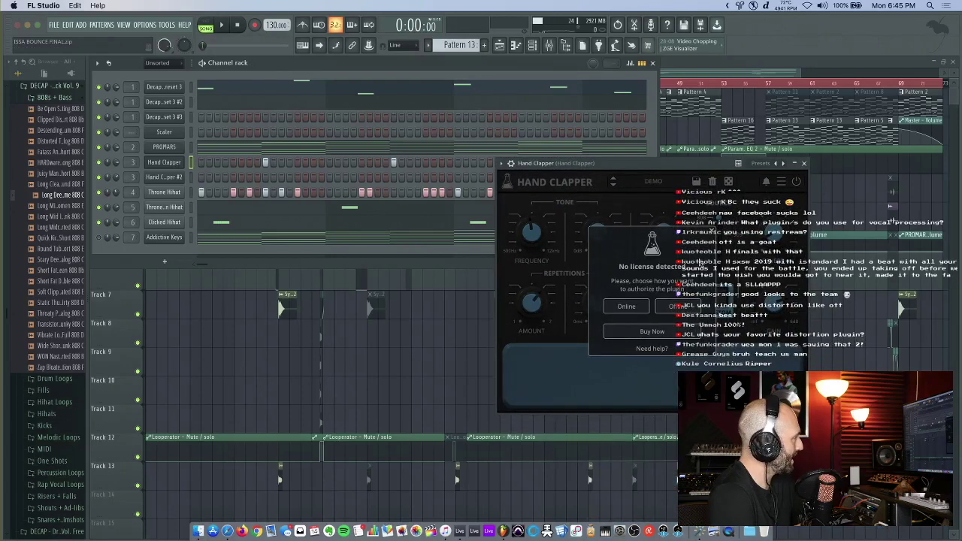
left_click(680, 306)
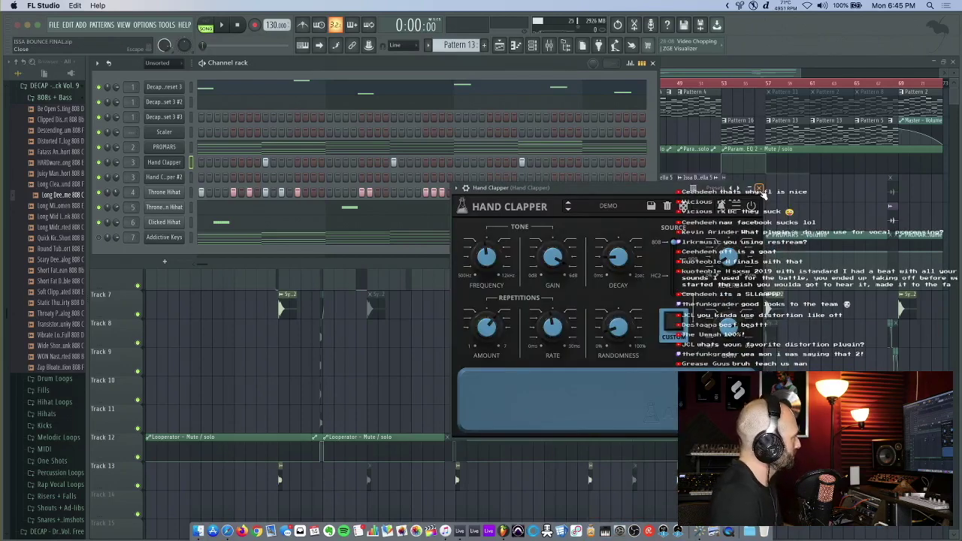
left_click(759, 188)
Step: Open Fruity Stereo Shaper on the PROMARS mixer track and audition the melody through it
left_click(164, 191)
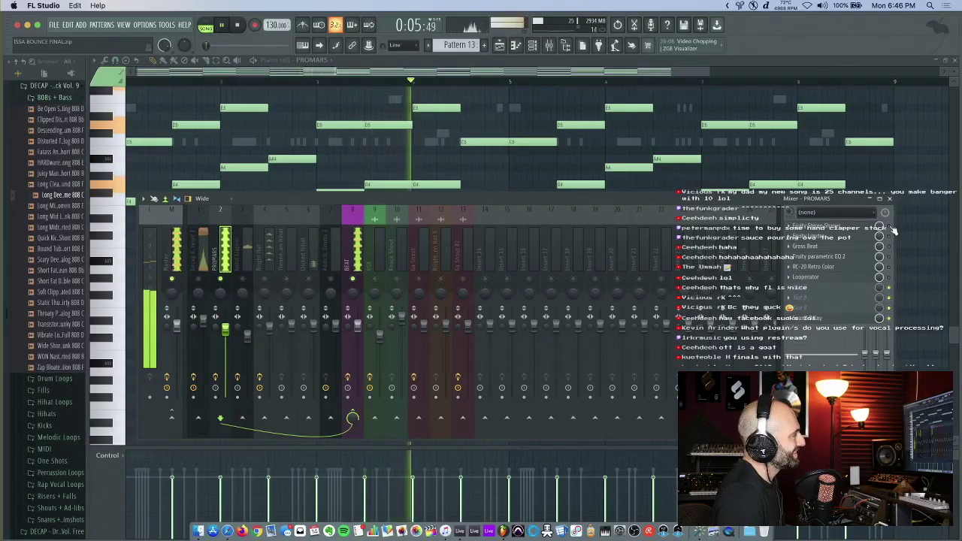
key("space")
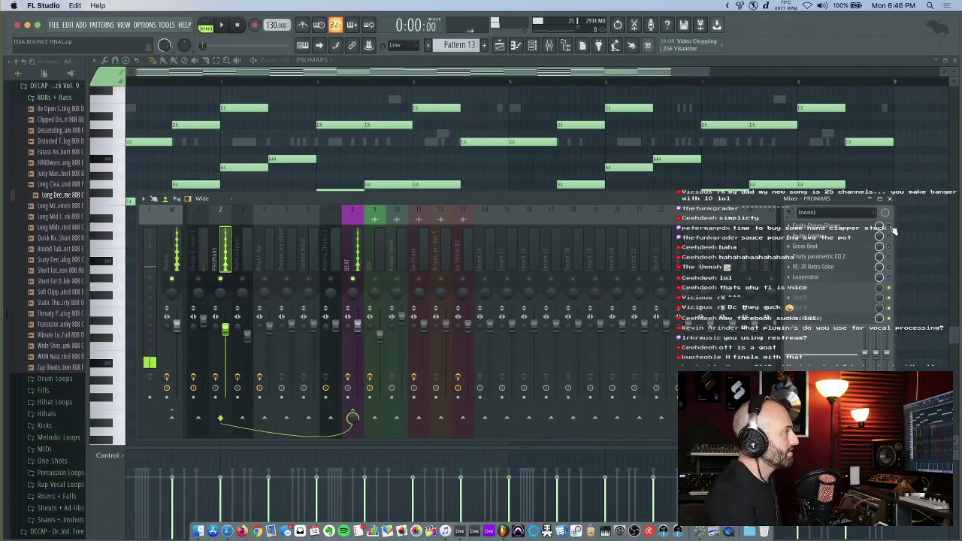
left_click(834, 228)
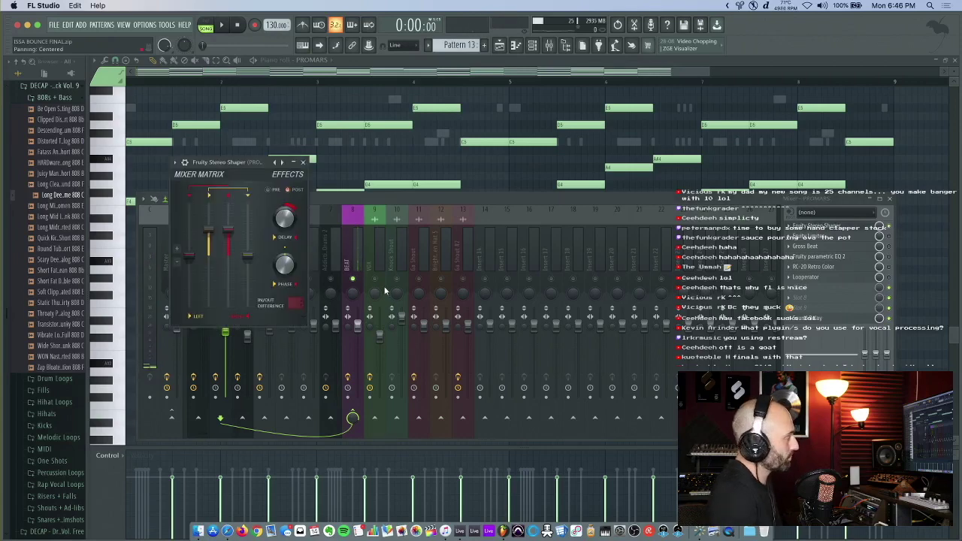
key("space")
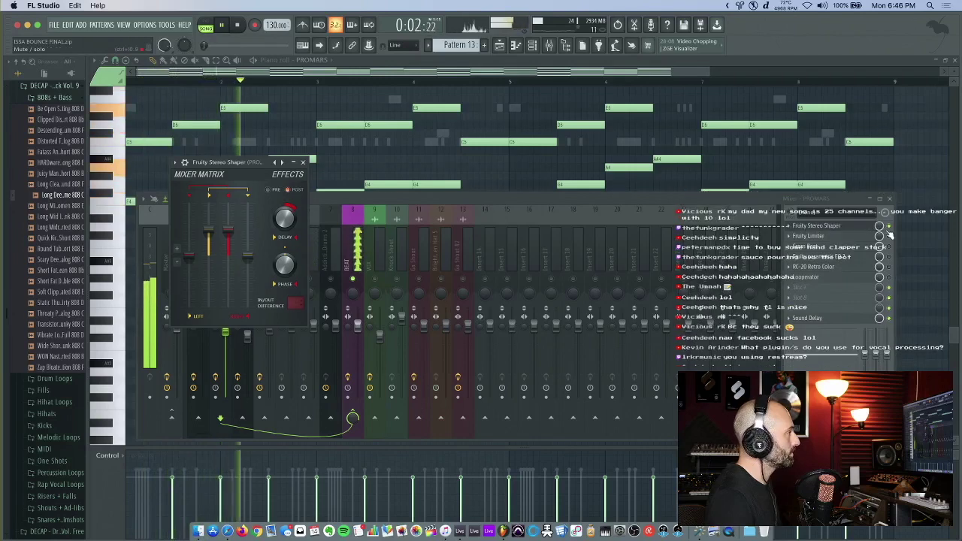
key("space")
Step: Open Fruity Limiter on the PROMARS track and check its compression during playback
left_click(831, 237)
key("space")
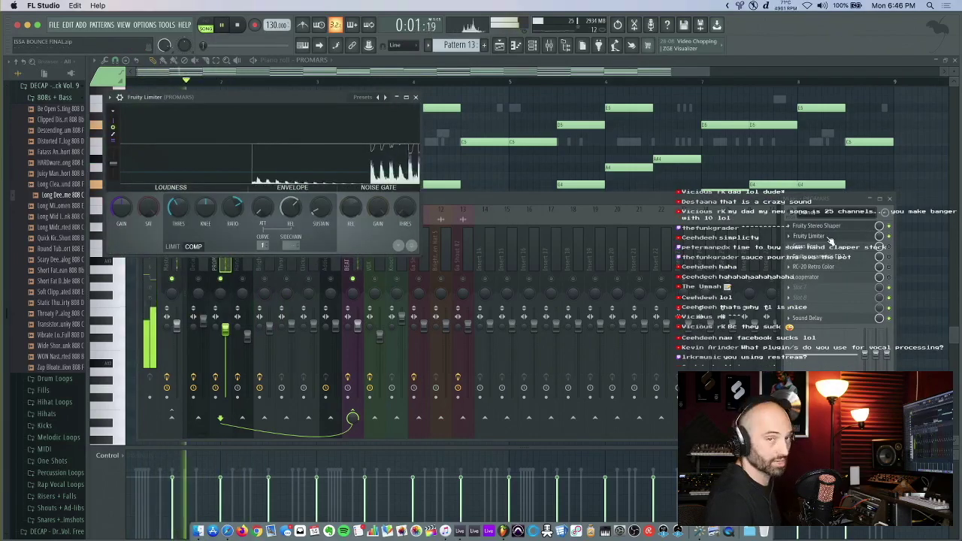
key("space")
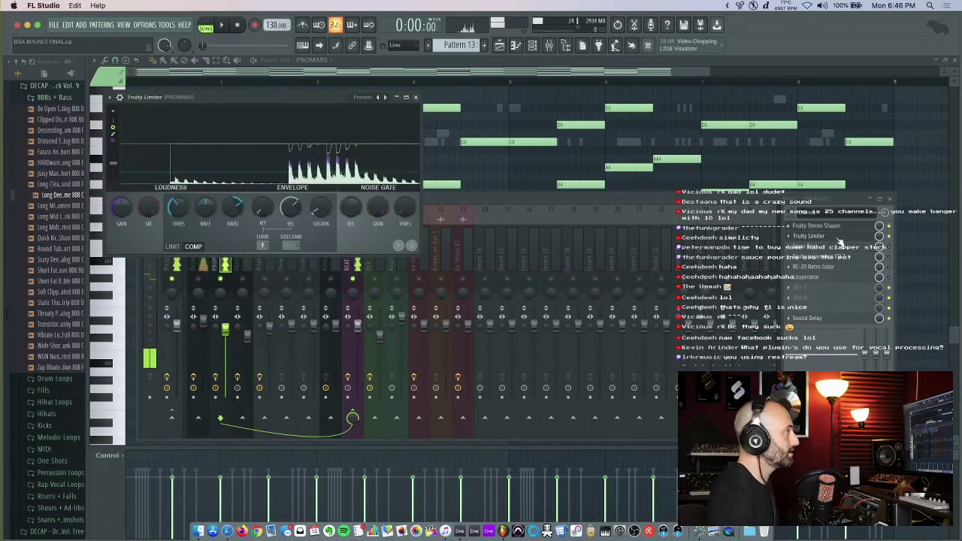
Step: Open Gross Beat on the PROMARS track, toggle it to compare the sound, and reposition the mixer window
left_click(814, 248)
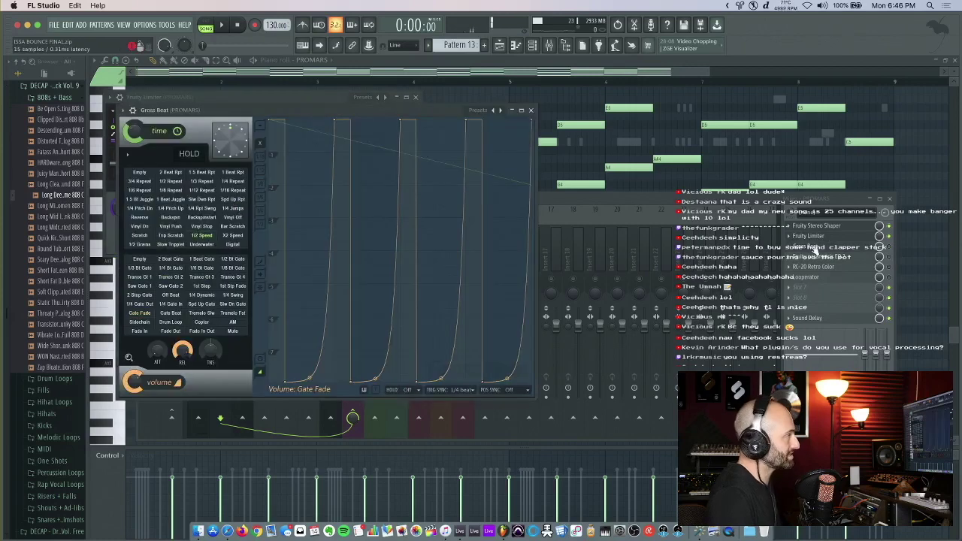
left_click(893, 250)
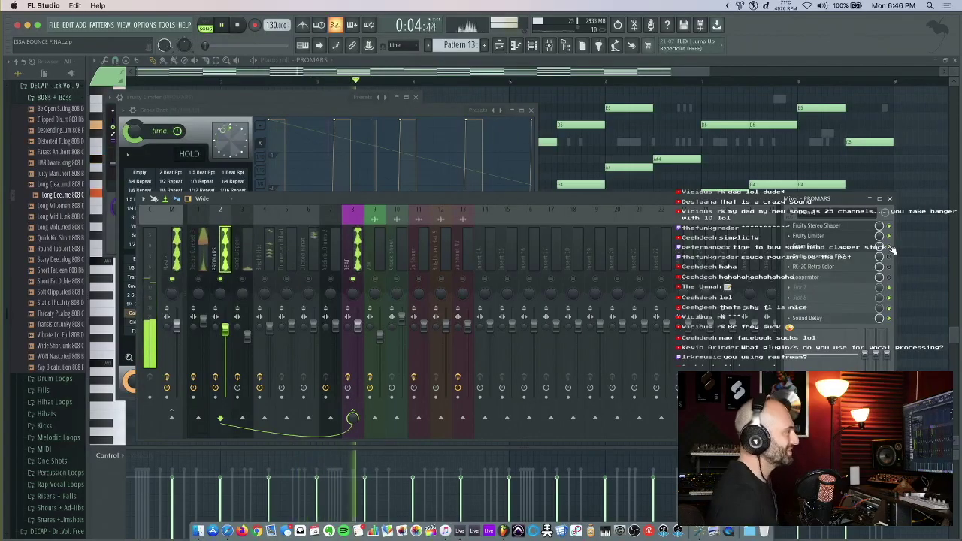
left_click_drag(389, 199, 459, 198)
key("space")
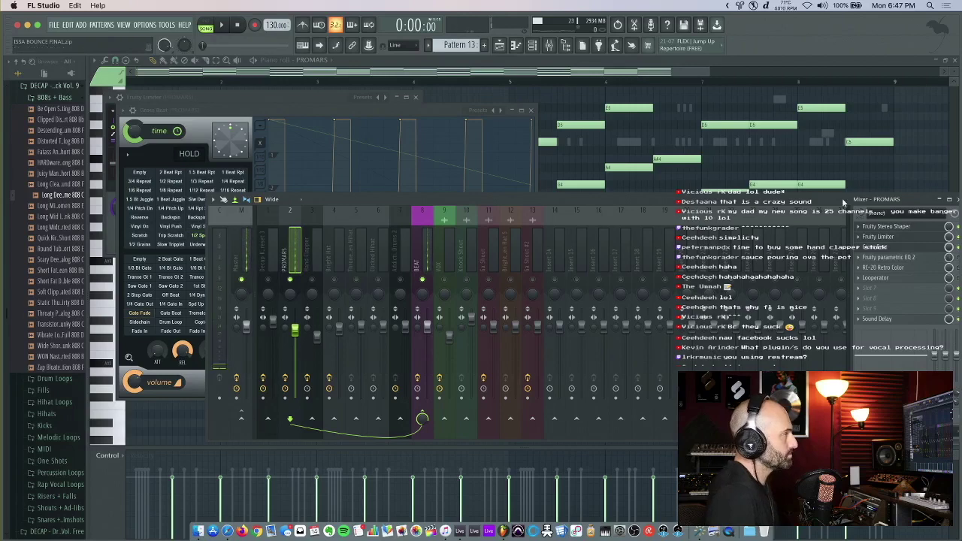
left_click_drag(843, 202, 802, 202)
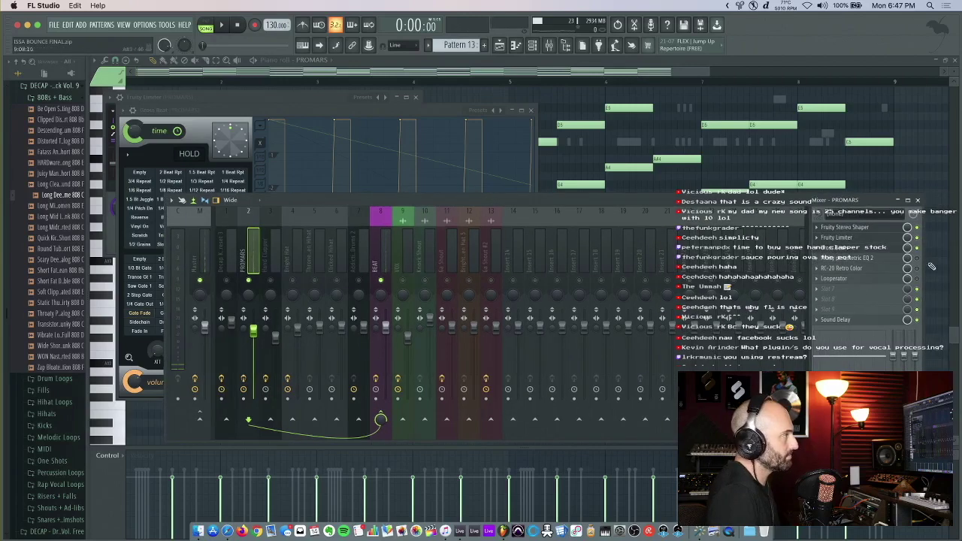
Step: Examine Fruity parametric EQ 2 and RC-20 Retro Color on the PROMARS track, closing RC-20 when done
left_click(860, 259)
key("space")
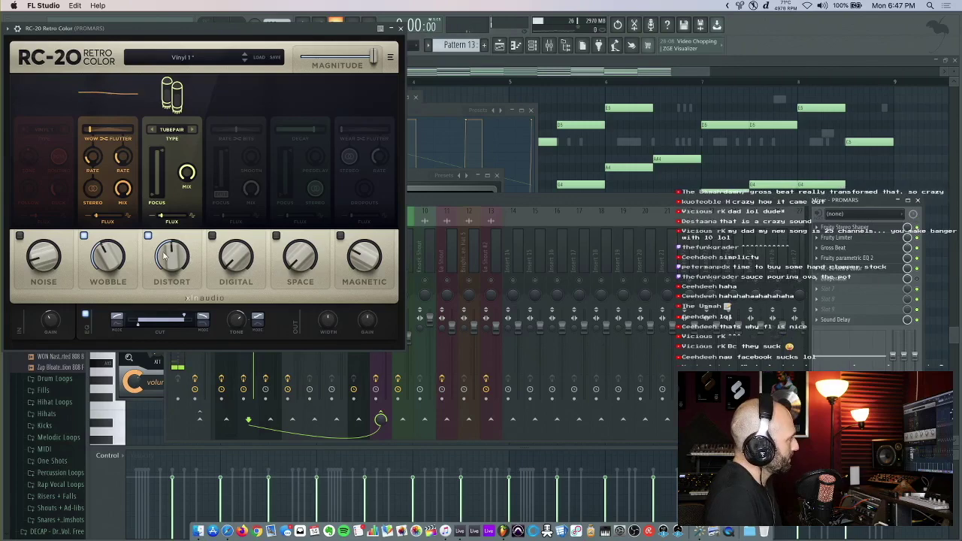
key("Escape")
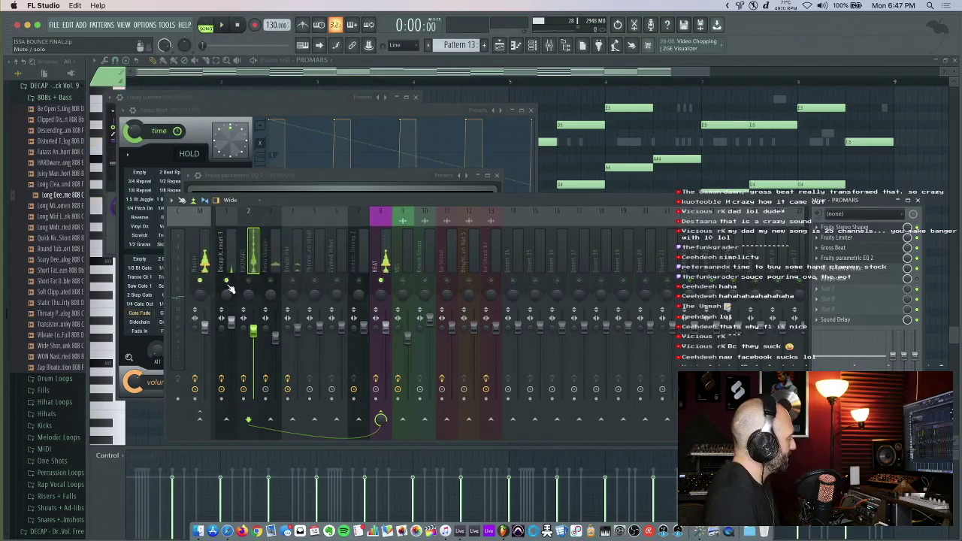
Step: Play the beat, stop it, and open the Decap Kick + 808 Harmor preset 3 instrument from the channel rack
key("space")
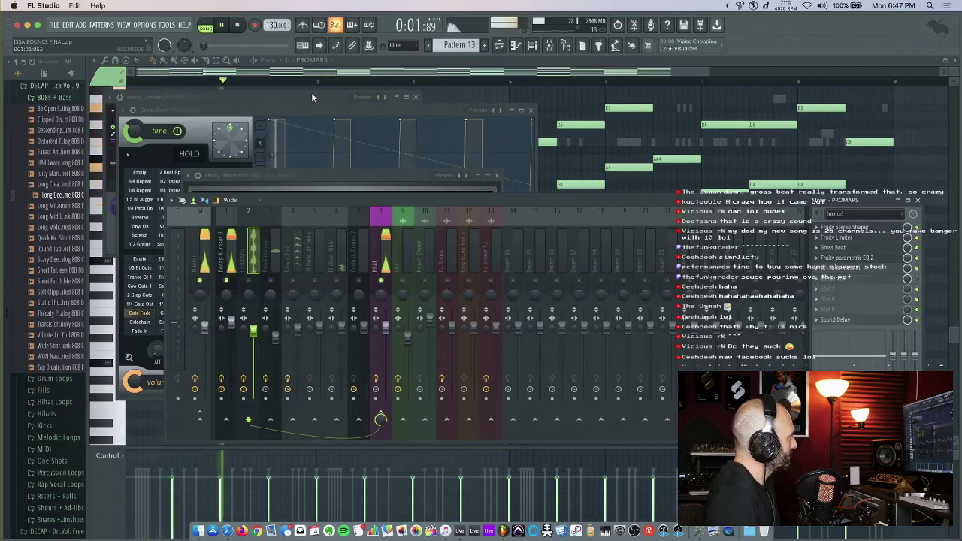
left_click(533, 46)
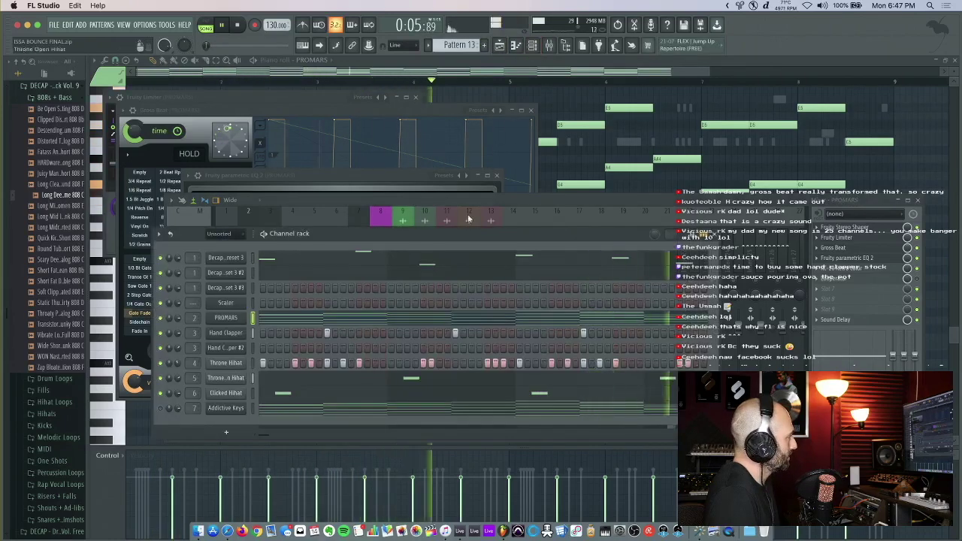
key("space")
left_click(230, 258)
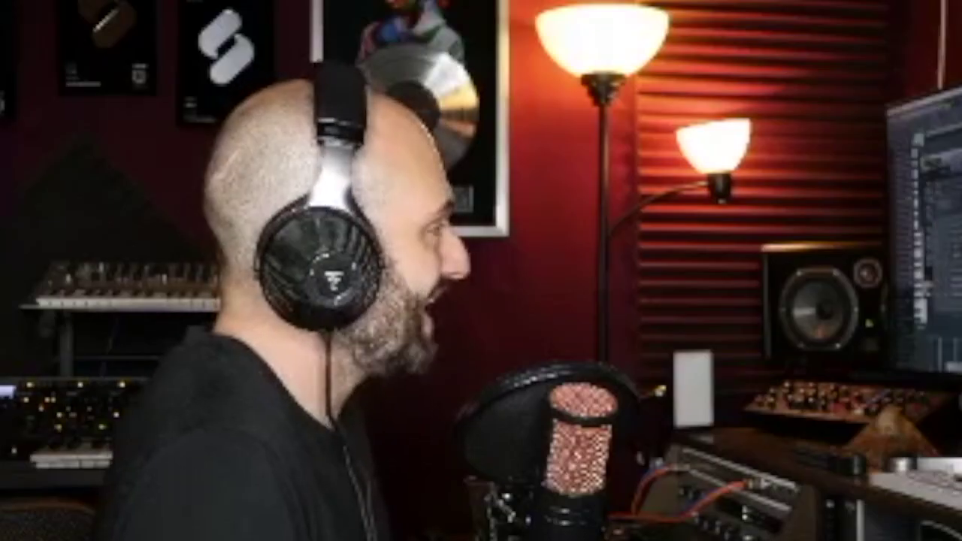
left_click_drag(369, 178, 512, 67)
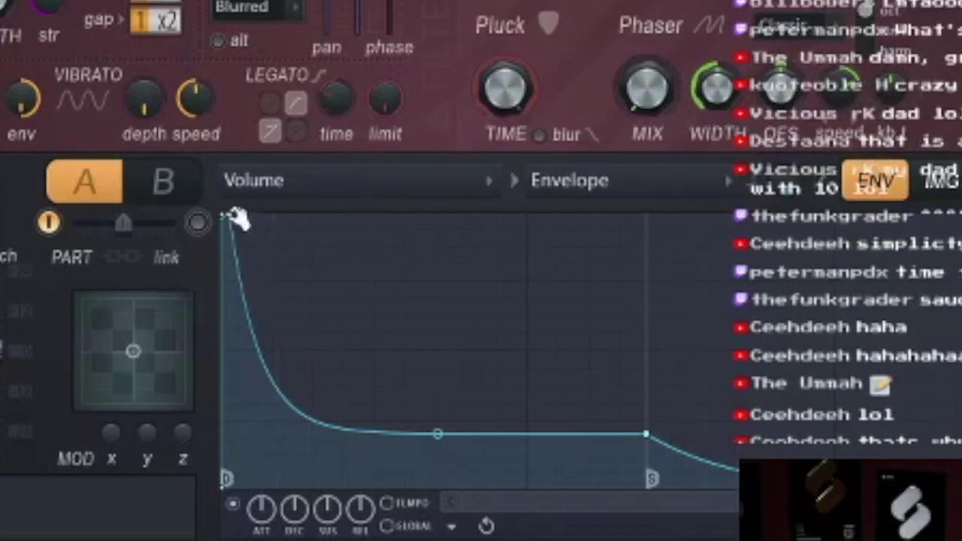
Step: Audition the Harmor 808 and examine its volume envelope, moving the instrument window clear of the channel rack
key("space")
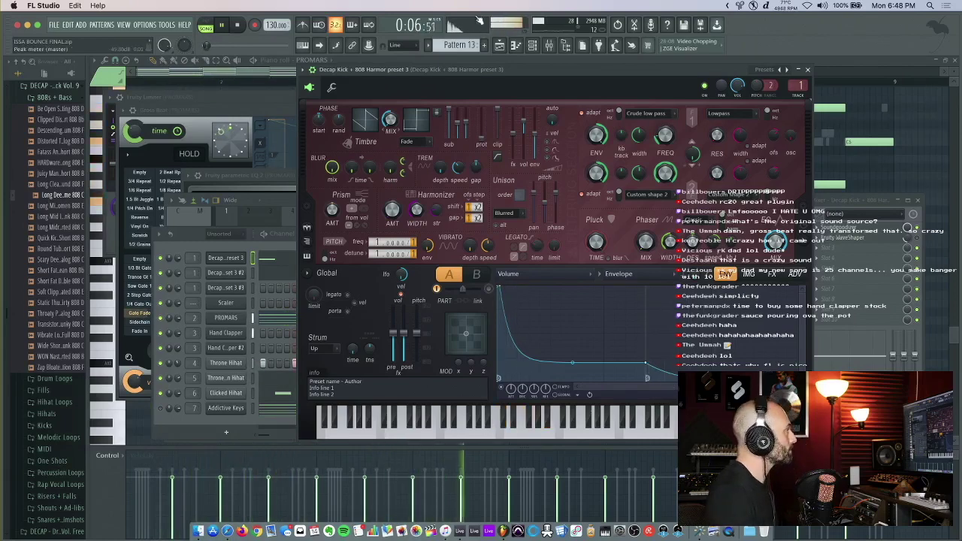
key("space")
key("r")
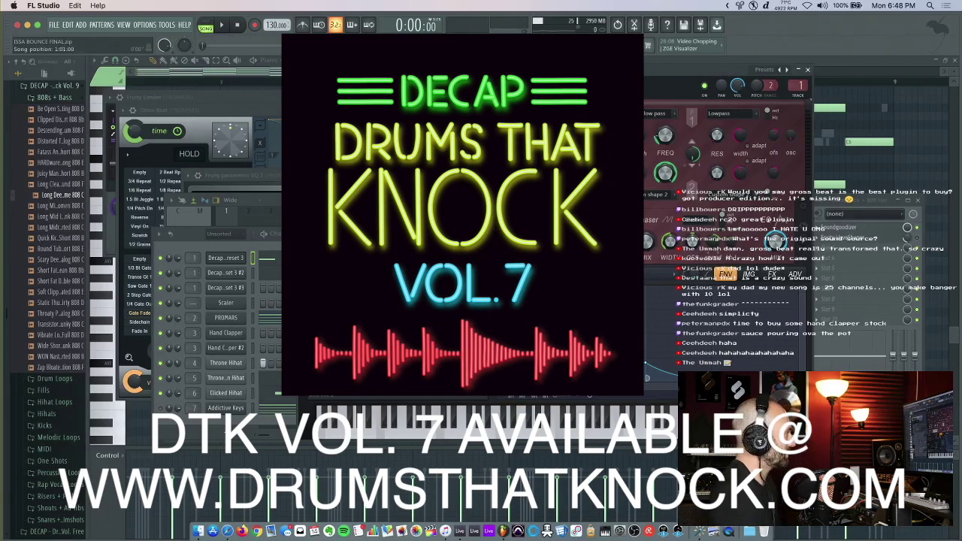
left_click_drag(532, 70, 518, 88)
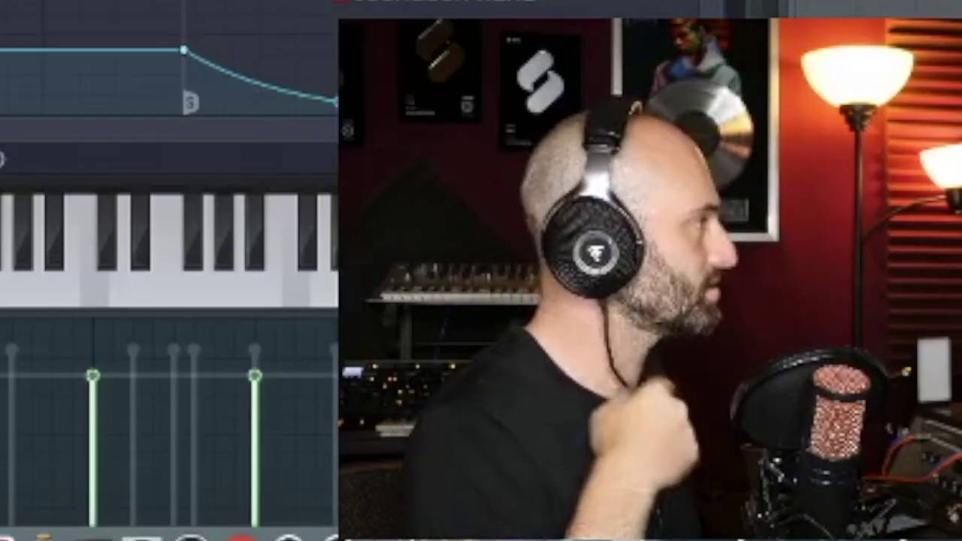
left_click_drag(679, 87, 755, 96)
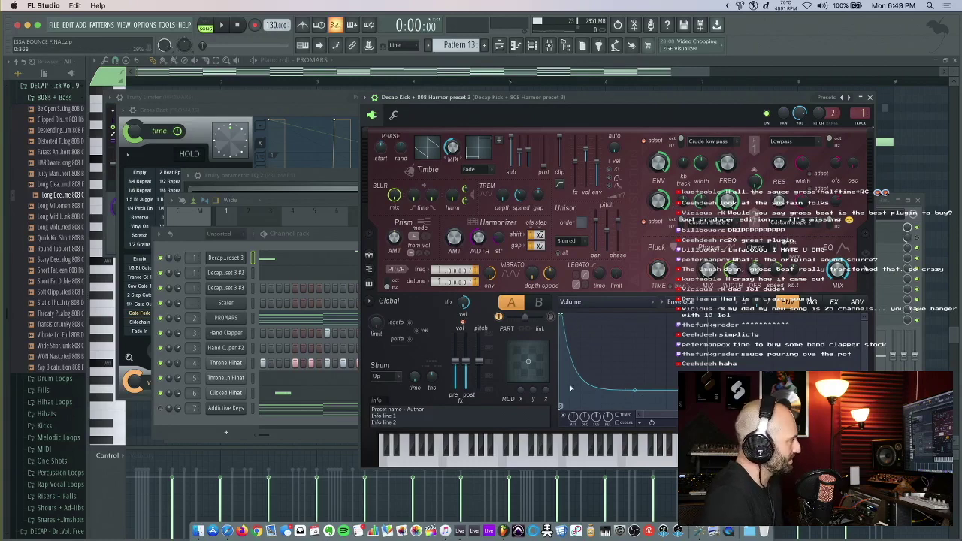
Step: Inspect the Fruity Limiter on the Master mixer track, and close the limiter and the mixer
key("F9")
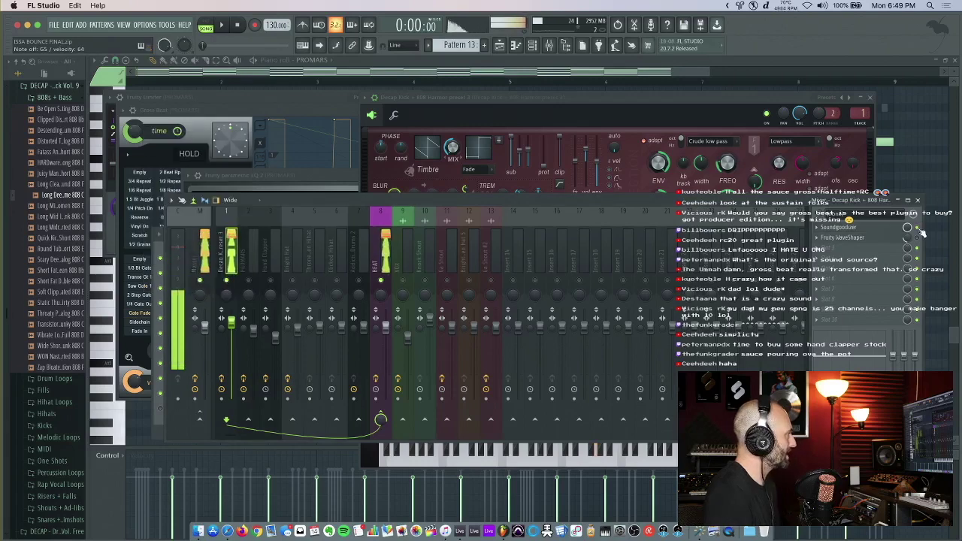
left_click(203, 250)
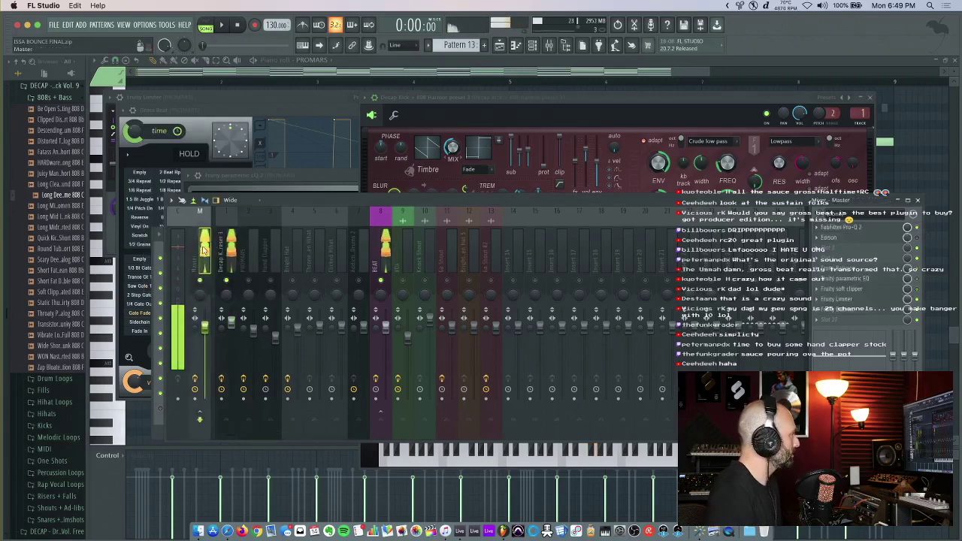
left_click(873, 302)
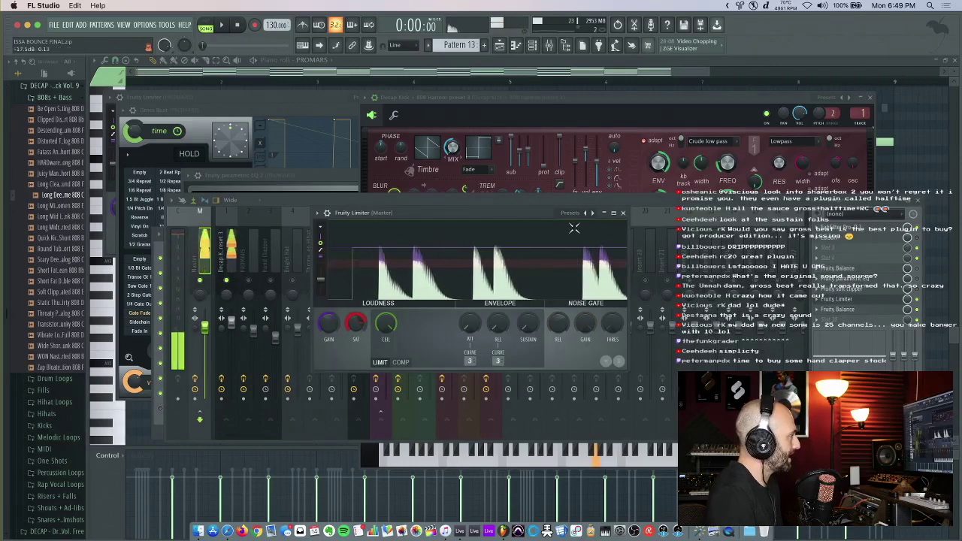
left_click(623, 213)
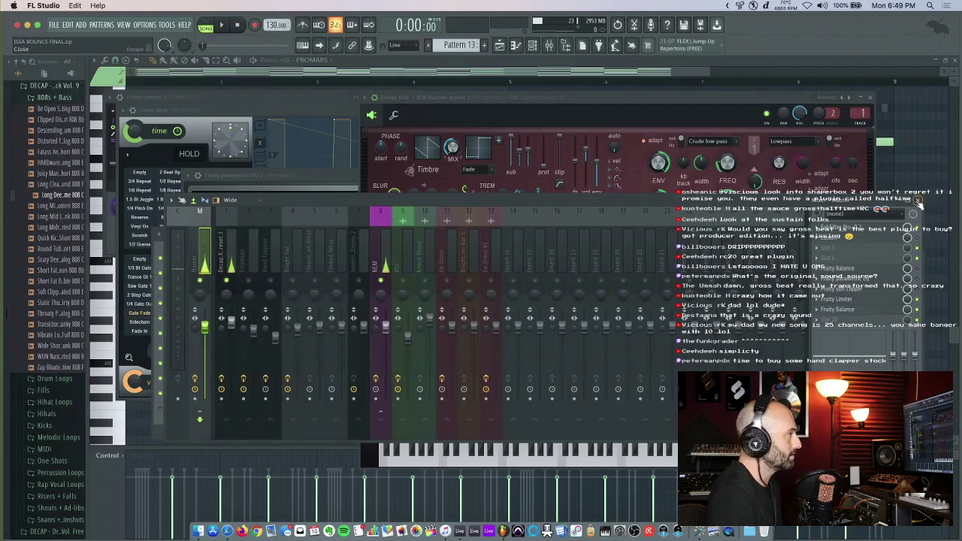
left_click(919, 204)
Step: Open the Throne Hihat sample settings and the Clicked Hihat notes for inspection
left_click(226, 364)
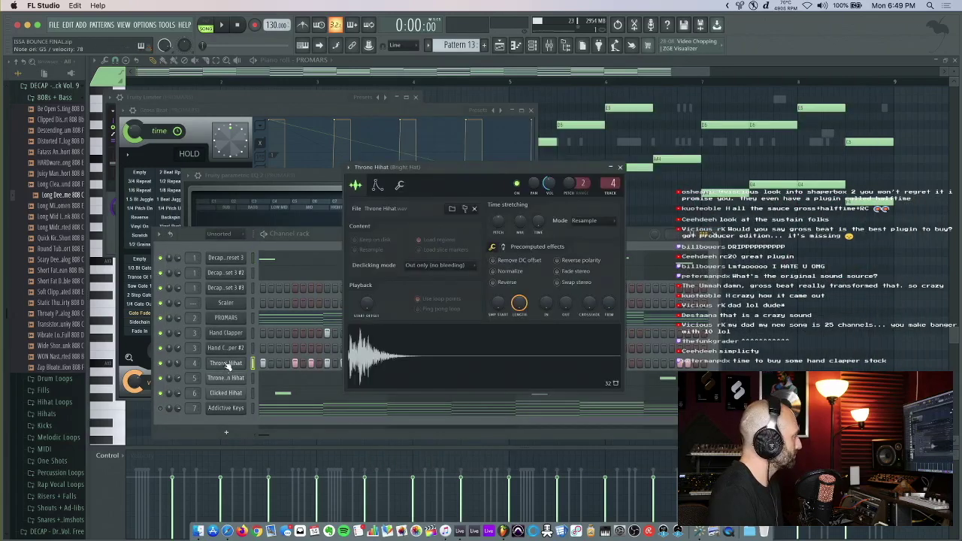
left_click(308, 394)
Step: Open Fruity Stereo Shaper on the Hand Clapper mixer track, audition the clap in playback, and close the mixer
key("F9")
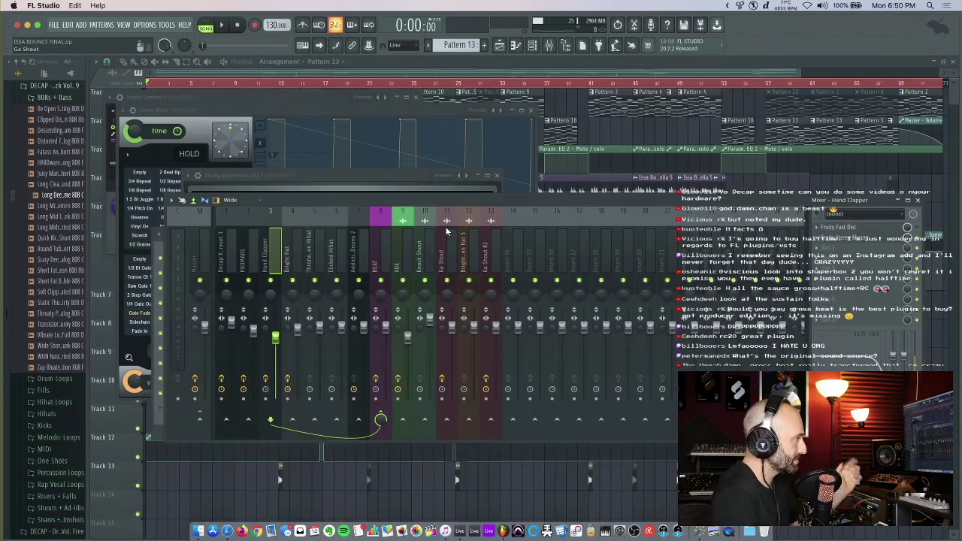
left_click(860, 238)
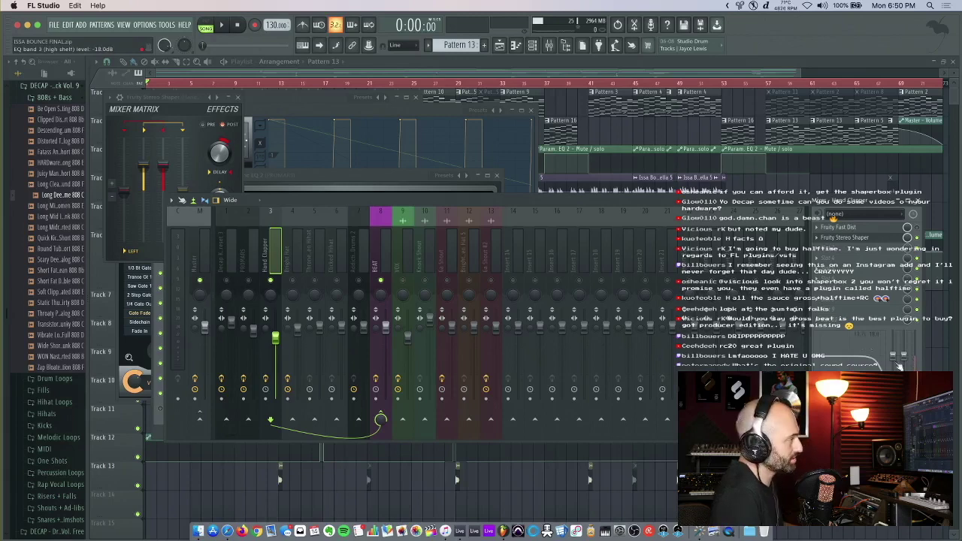
key("space")
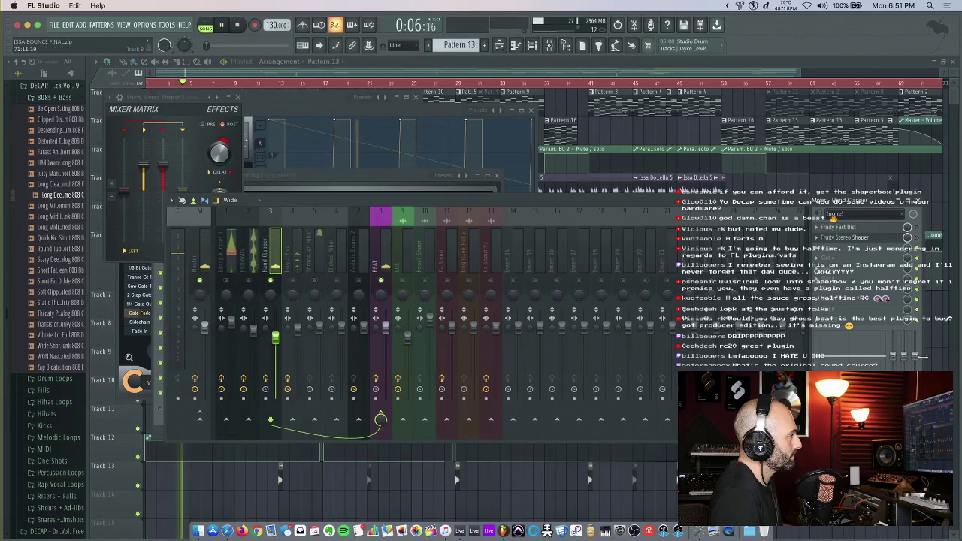
key("space")
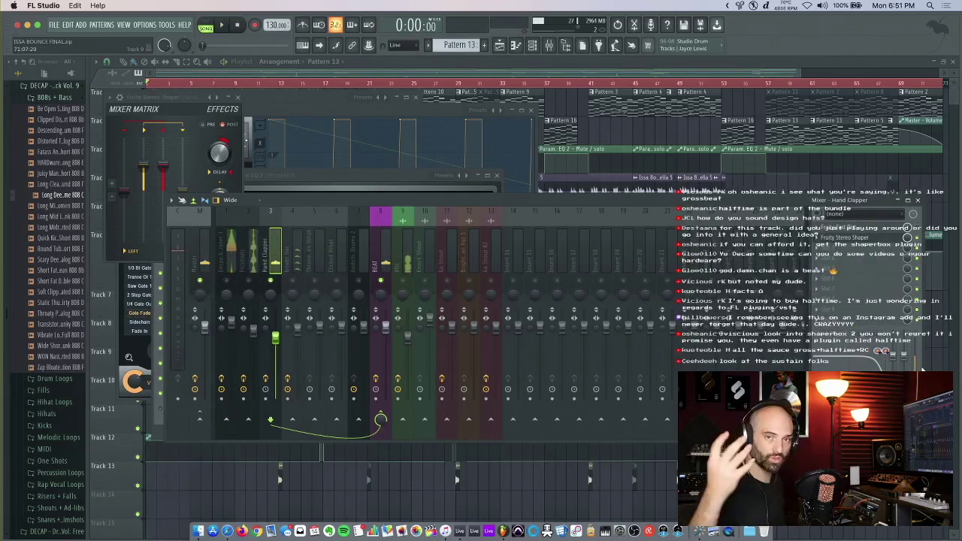
left_click(919, 201)
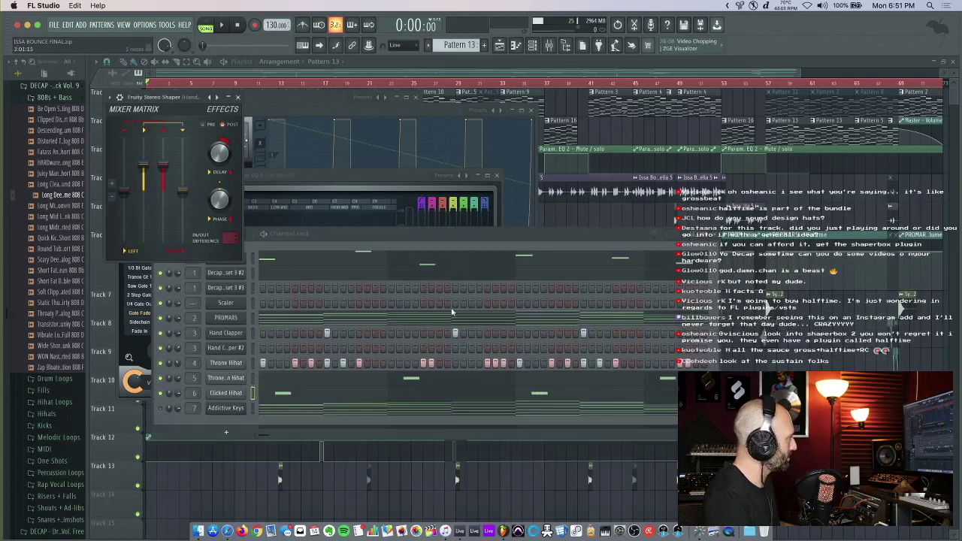
Step: Clear the open plugin windows and play the arrangement from bar 5, where the Issa Bounce acapella starts
key("F12")
left_click(192, 82)
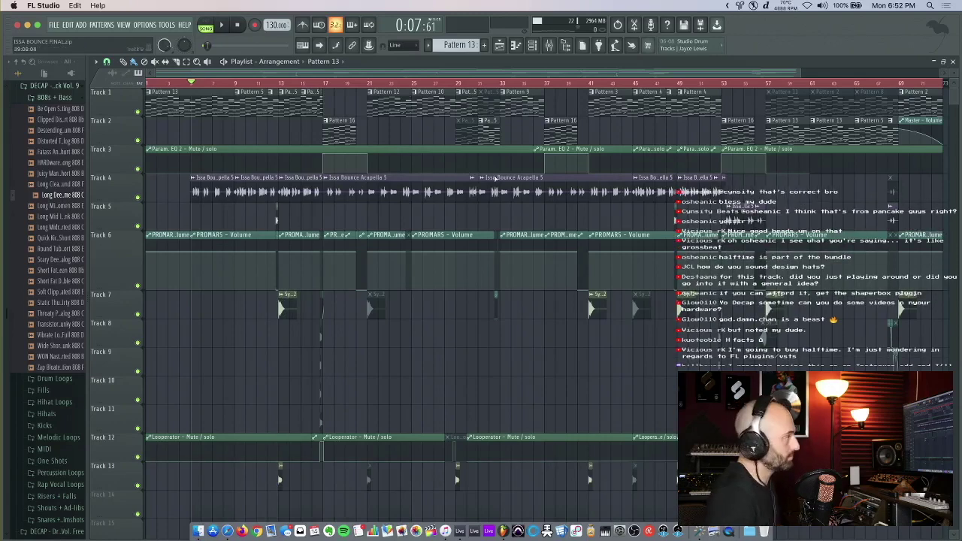
key("F6")
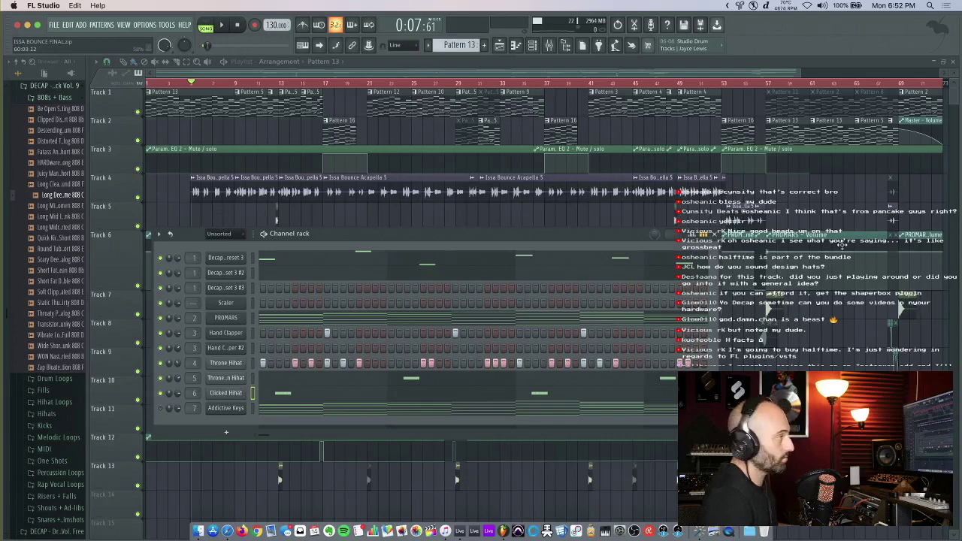
key("F6")
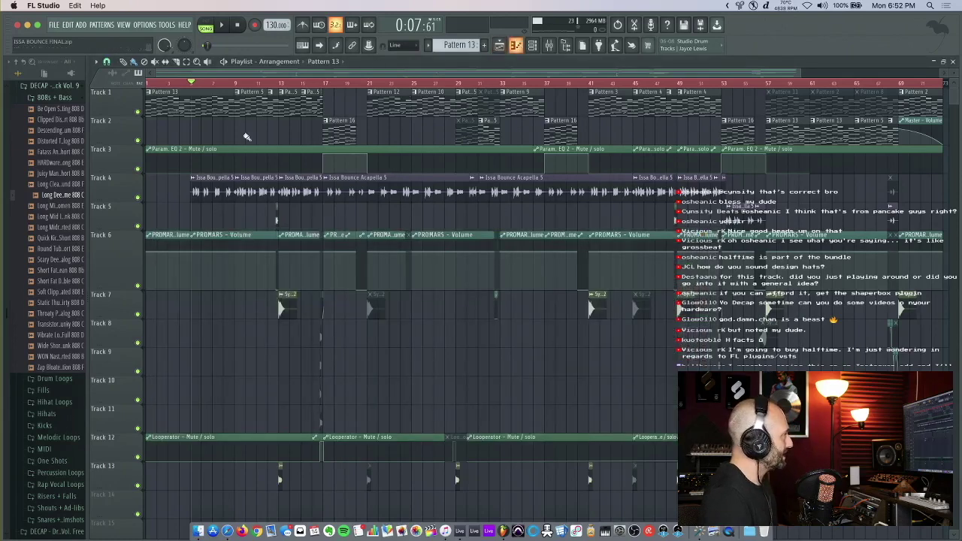
key("space")
Step: Open the OTT compressor on the VOX mixer track, review its settings during playback, and stop the song
key("F9")
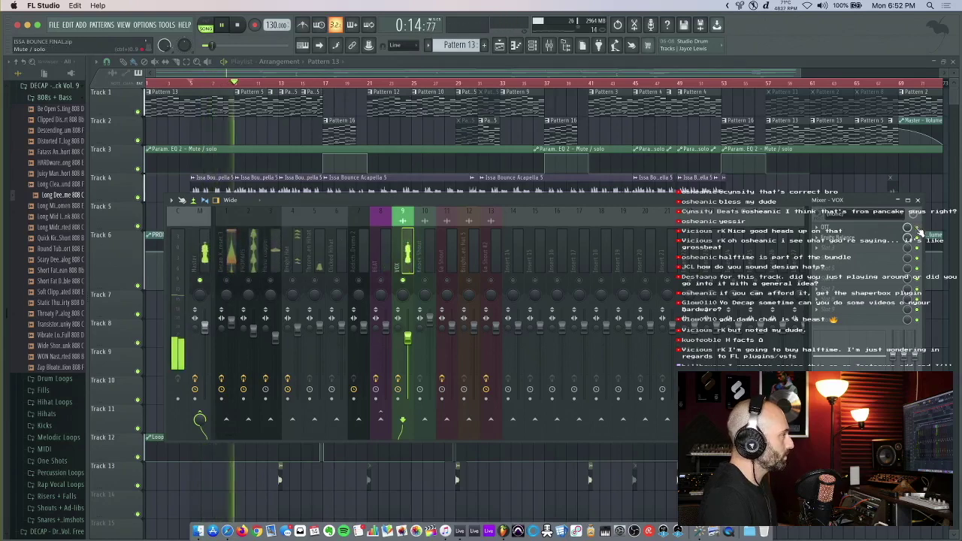
left_click(847, 231)
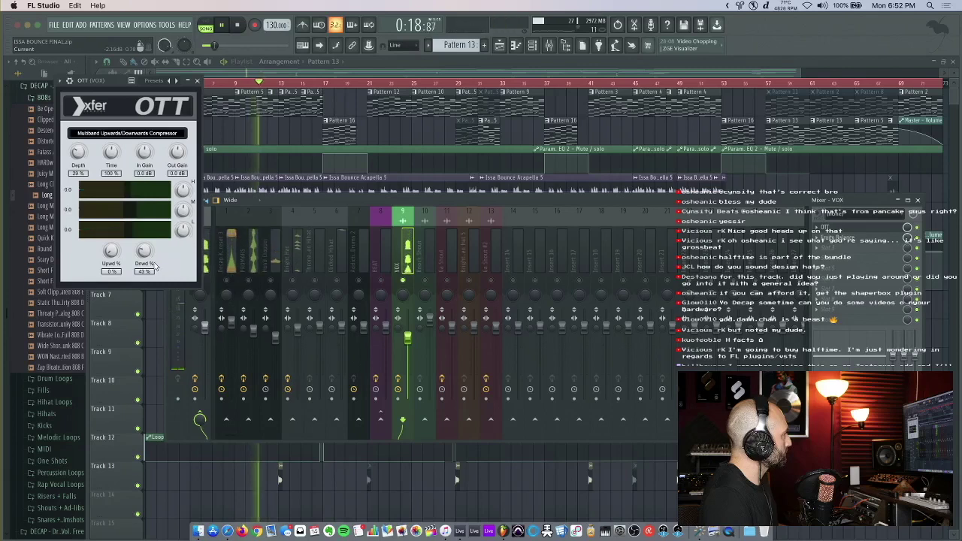
key("space")
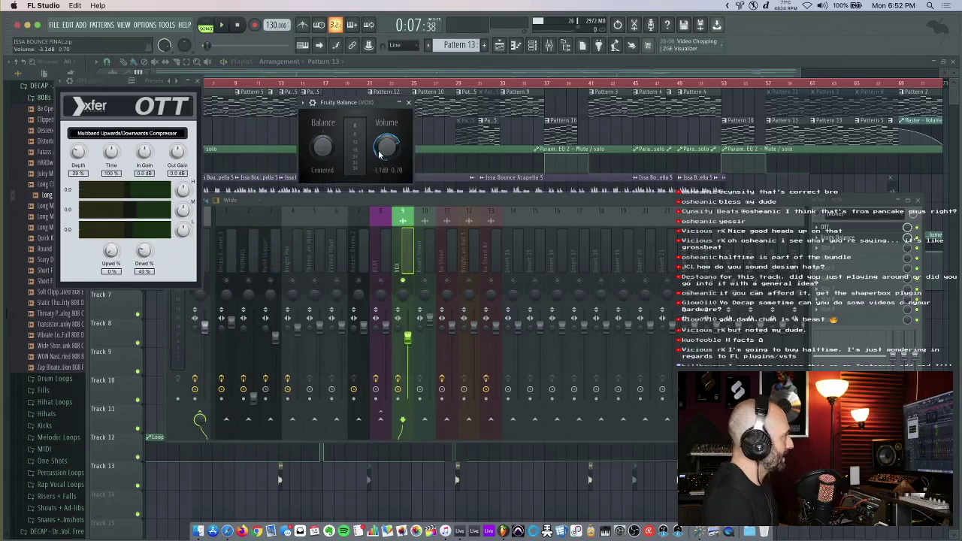